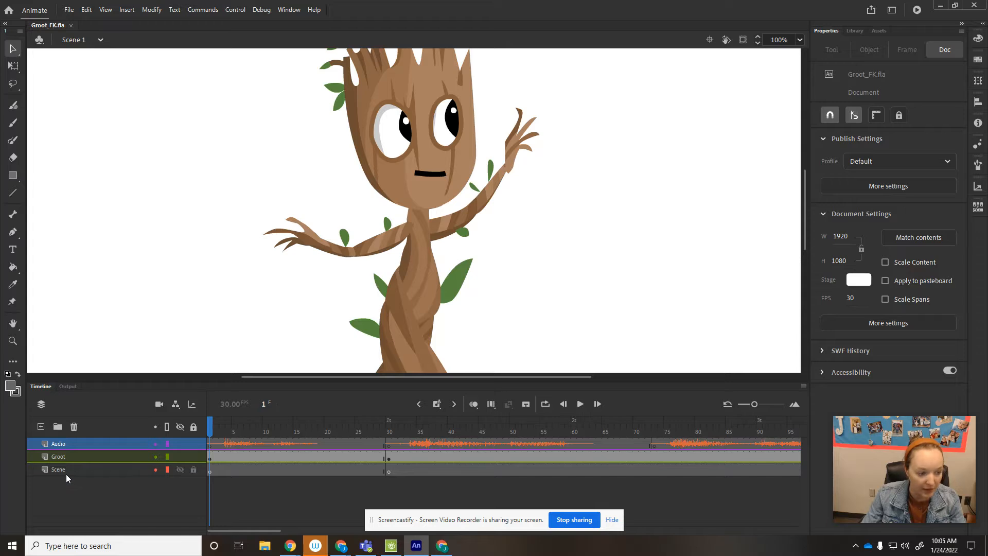
# - Open the Groot symbol on the Groot layer for editing, look through its body-part layers, and show the whole figure
pyautogui.click(98, 456)
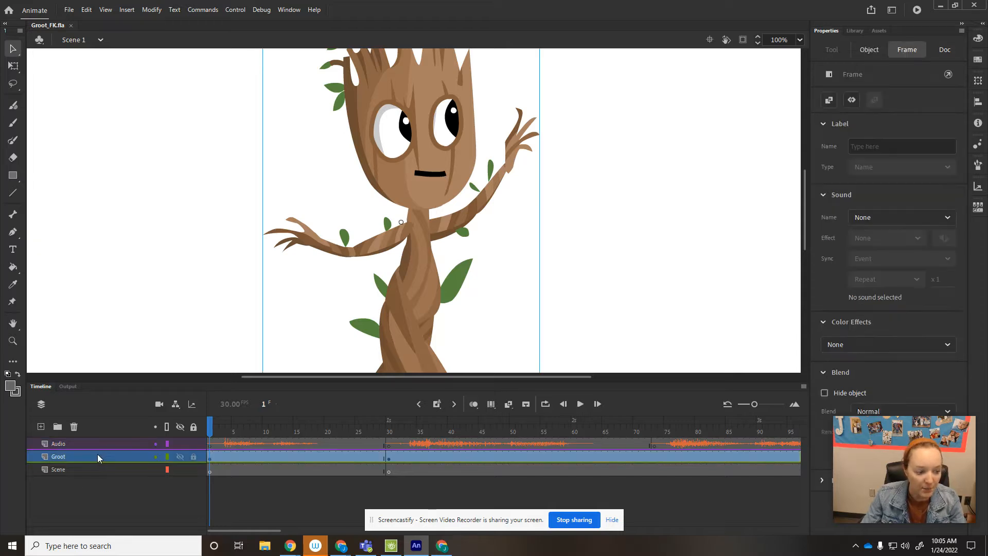
pyautogui.doubleClick(420, 278)
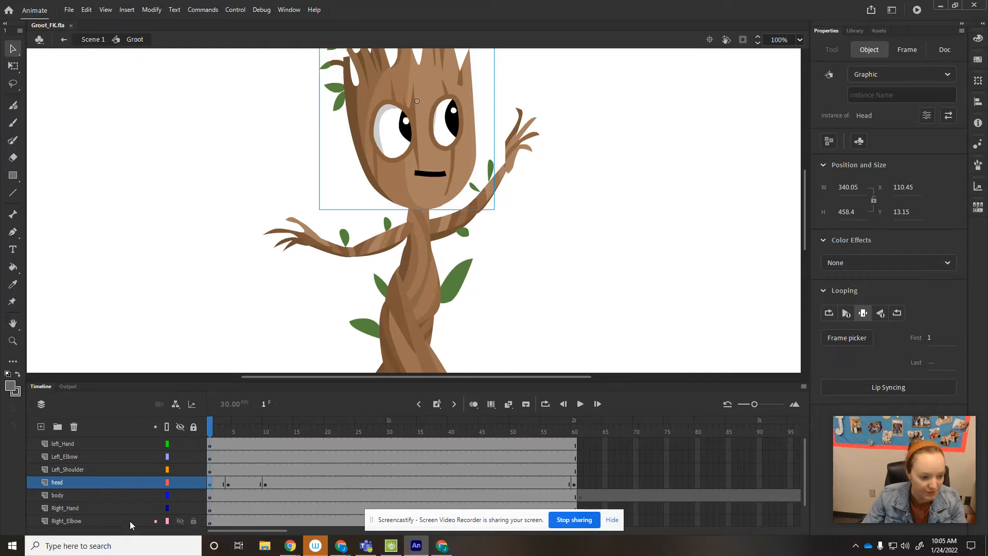
pyautogui.scroll(-2, 65, 474)
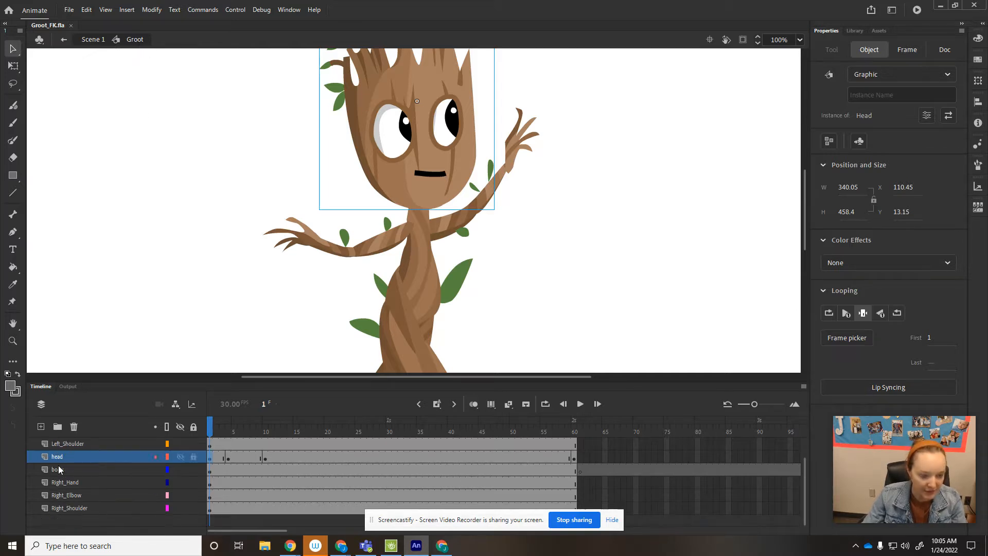
pyautogui.scroll(2, 60, 484)
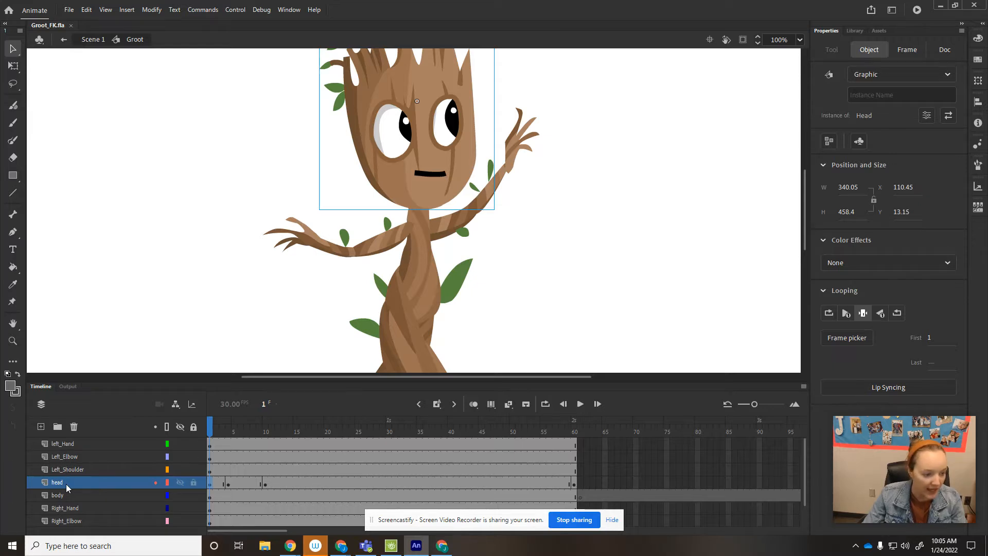
pyautogui.scroll(-2, 66, 484)
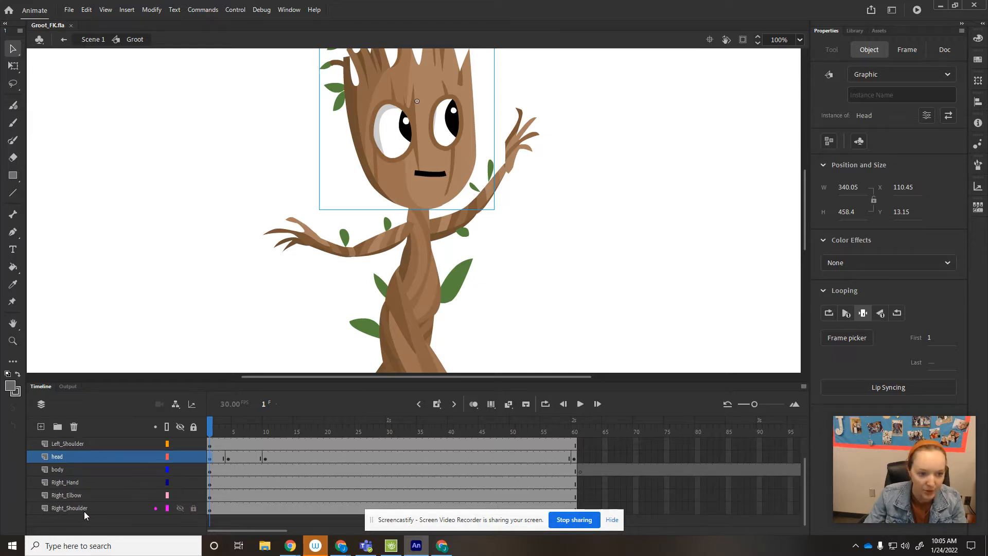
pyautogui.click(540, 289)
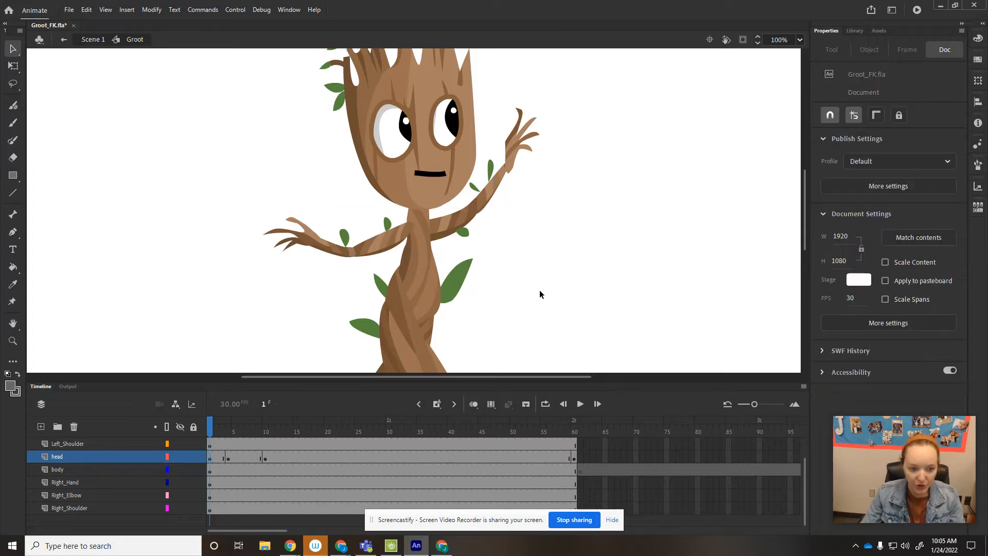
pyautogui.hotkey('ctrl', '-')
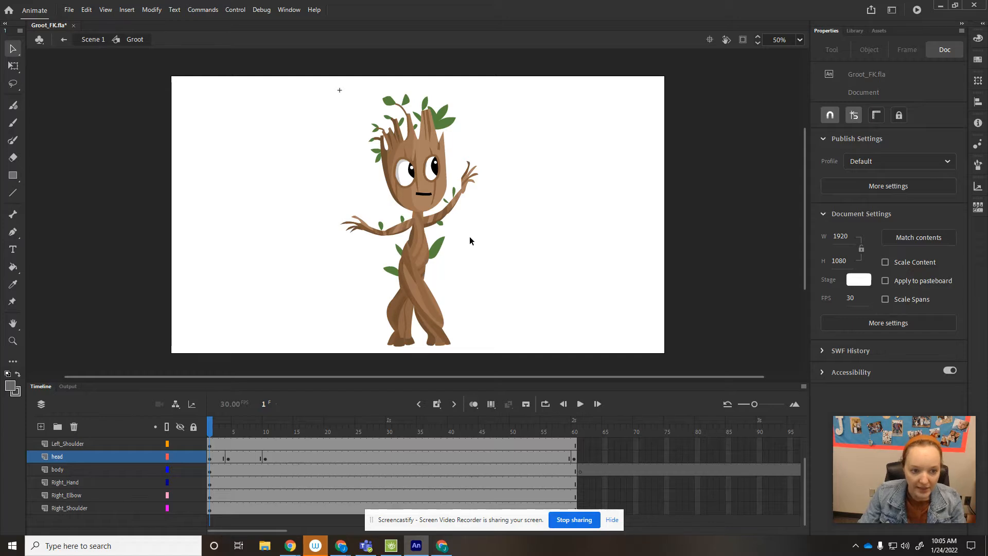
# - Move the head's transformation point from its centre down to the neck with Free Transform, testing the head's rotation
pyautogui.click(426, 201)
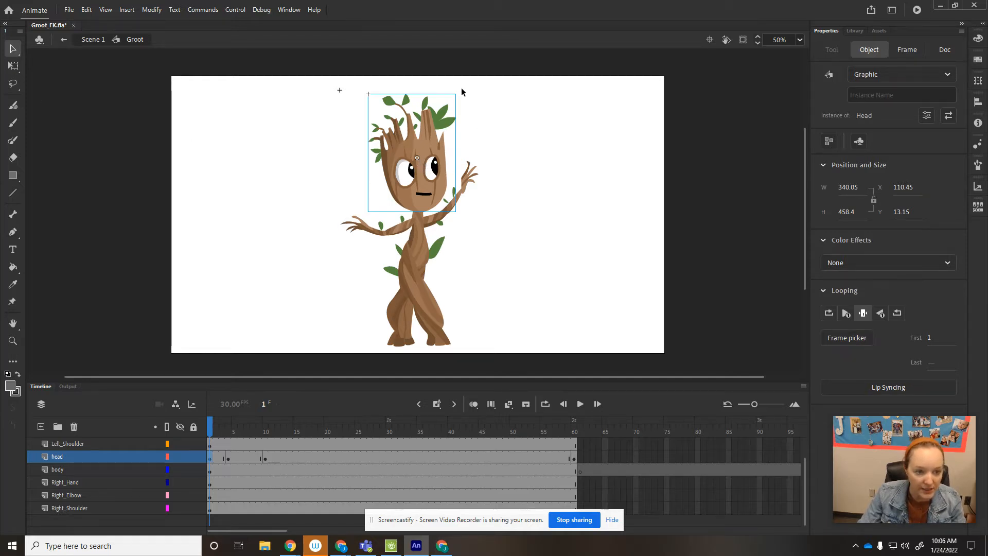
pyautogui.click(13, 65)
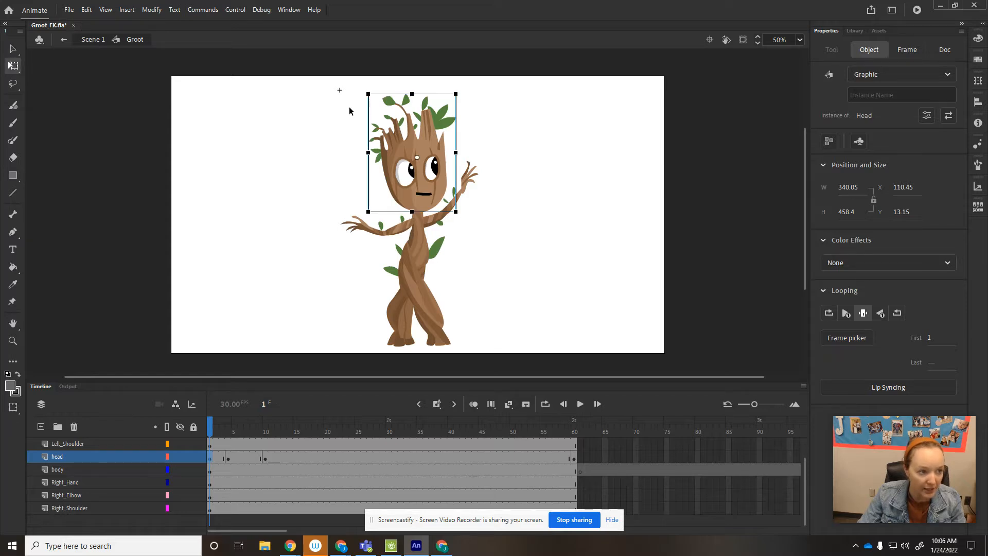
pyautogui.moveTo(463, 93); pyautogui.dragTo(521, 153)
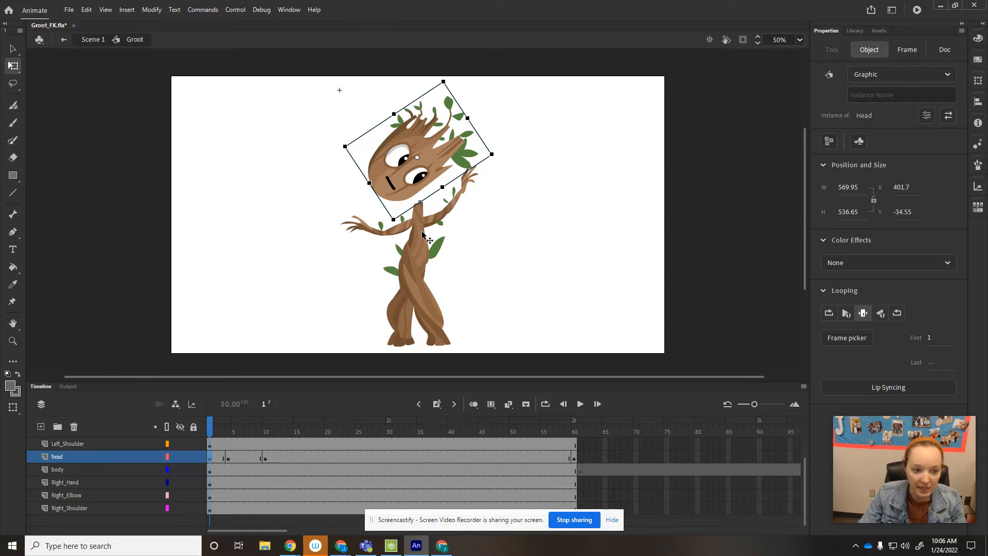
pyautogui.hotkey('ctrl', 'z')
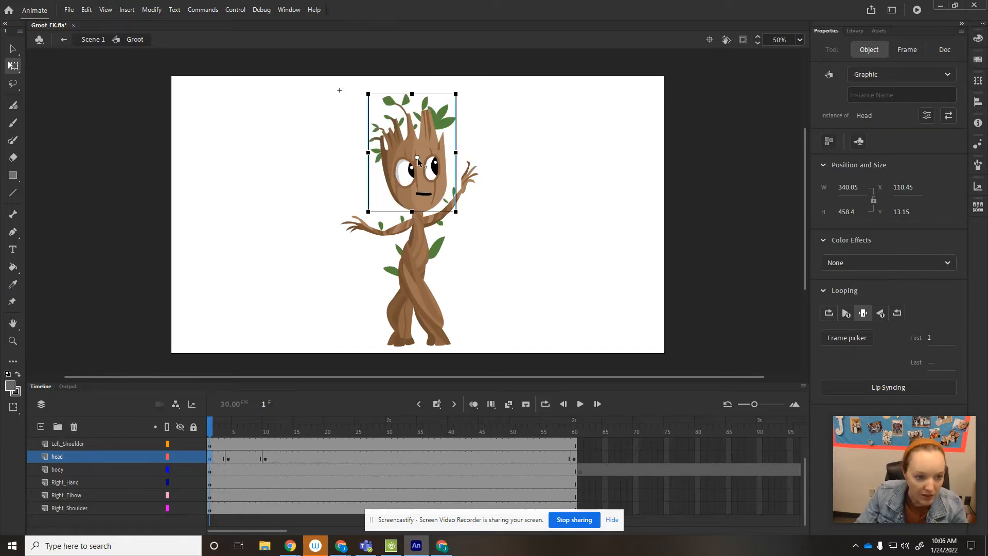
pyautogui.moveTo(419, 162); pyautogui.dragTo(421, 212)
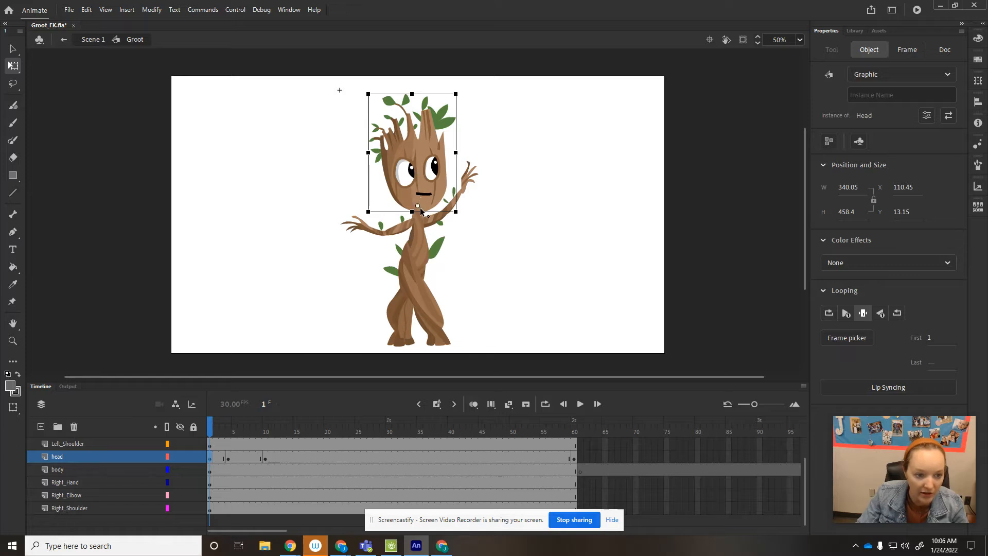
pyautogui.click(495, 231)
pyautogui.click(419, 211)
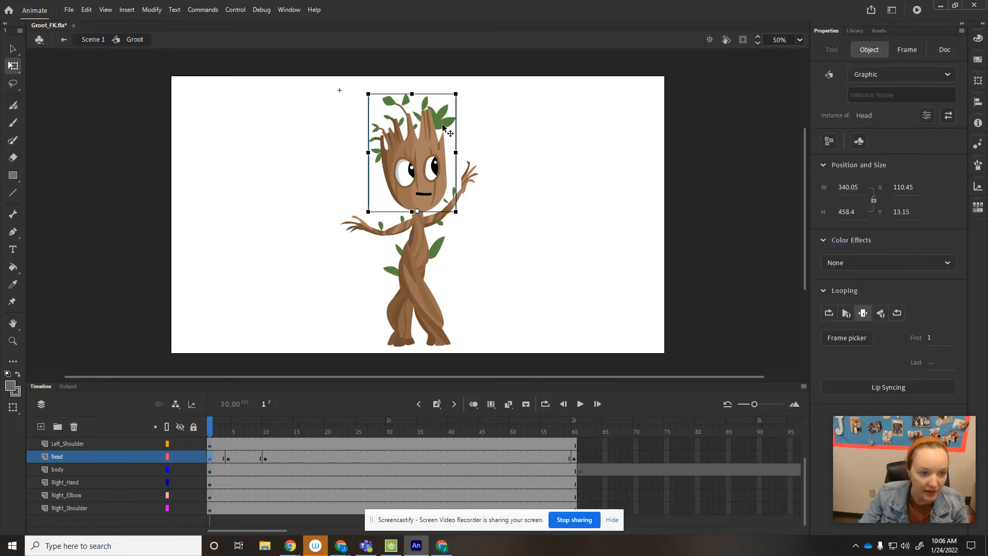
pyautogui.moveTo(467, 98); pyautogui.dragTo(452, 124)
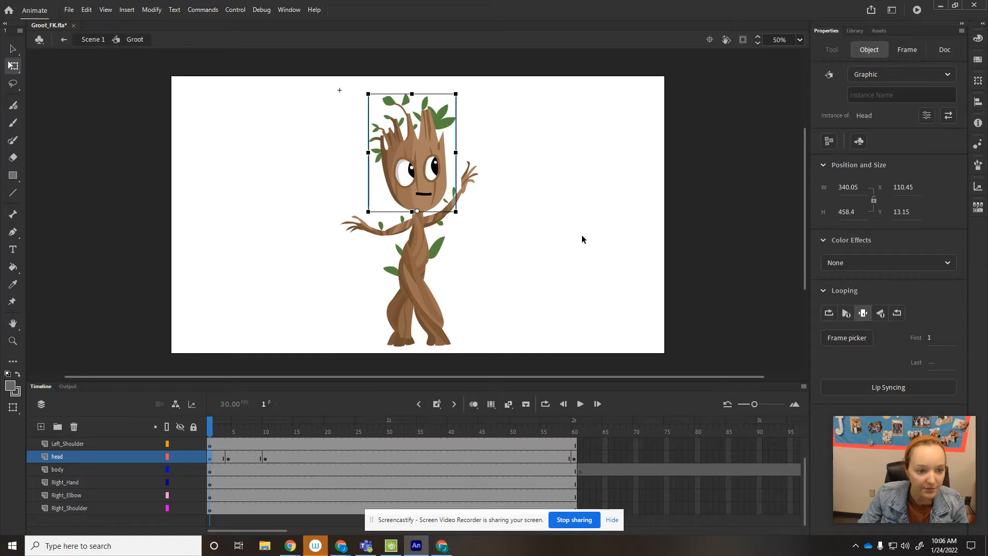
pyautogui.click(551, 296)
# - Nudge the right hand five pixels left to X 466.55 and place its transformation point at the wrist
pyautogui.click(470, 183)
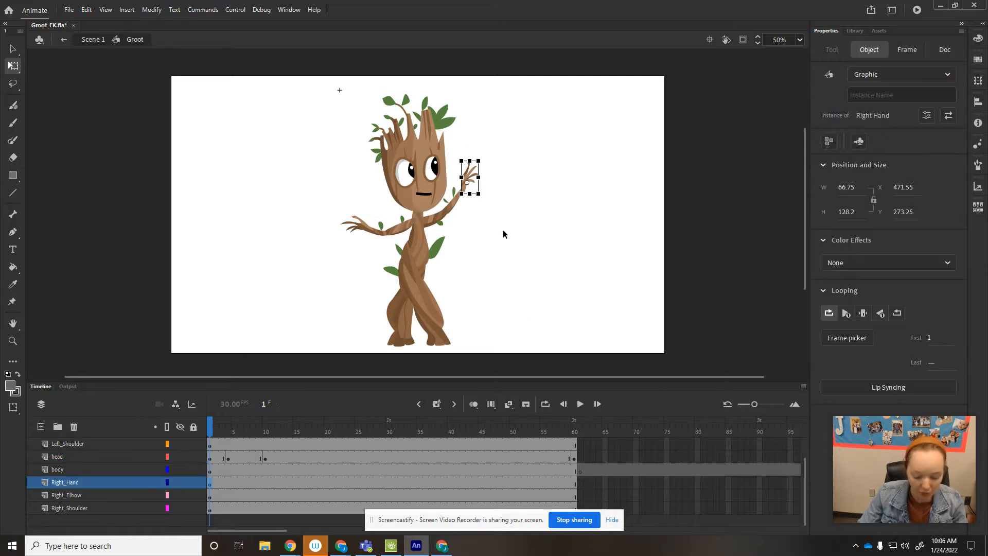
pyautogui.hotkey('ctrl', '=')
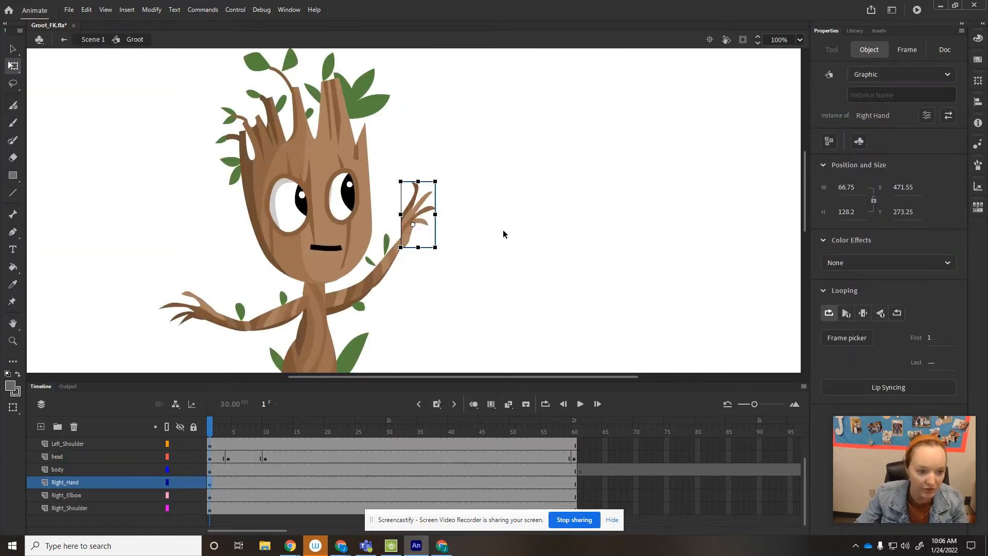
pyautogui.press('Left')
pyautogui.press('Left')
pyautogui.press('Left')
pyautogui.press('Left')
pyautogui.press('Left')
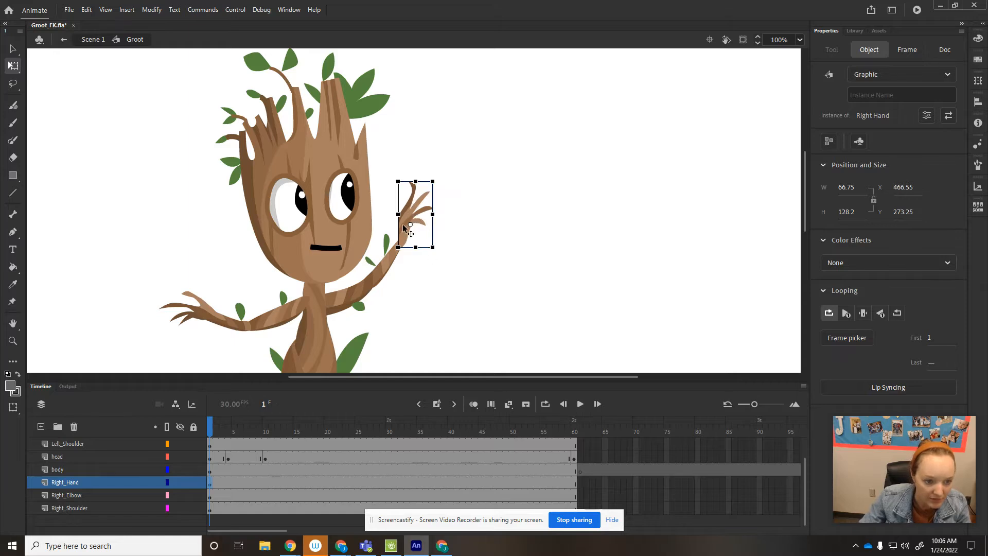
pyautogui.moveTo(411, 226); pyautogui.dragTo(374, 281)
# - Set the right elbow's transformation point at the elbow joint and the right shoulder's where the arm meets the body
pyautogui.click(406, 279)
pyautogui.click(386, 271)
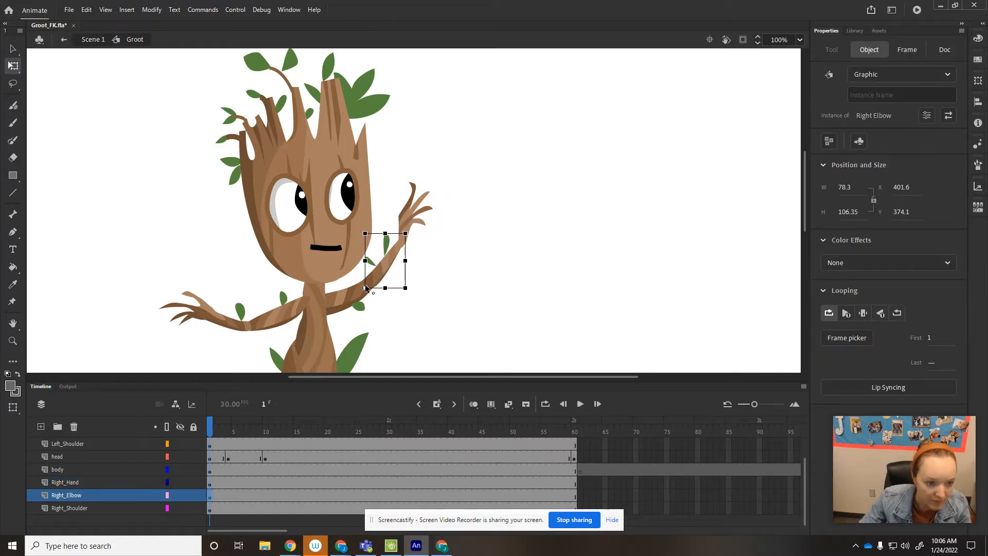
pyautogui.click(344, 297)
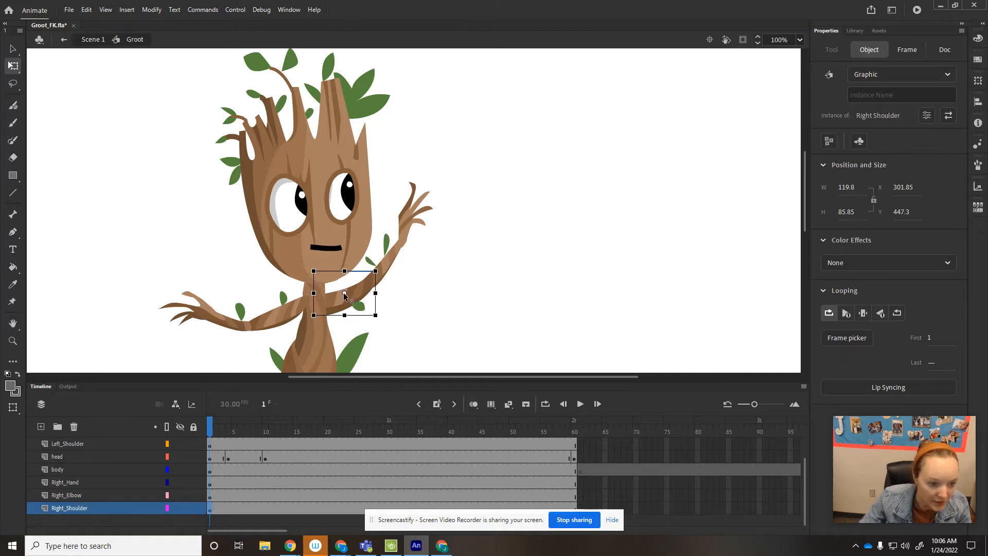
pyautogui.moveTo(343, 297); pyautogui.dragTo(321, 306)
# - Set the transformation points of the left hand, left elbow and left shoulder at the wrist, elbow and shoulder joints
pyautogui.click(198, 317)
pyautogui.moveTo(188, 309); pyautogui.dragTo(218, 321)
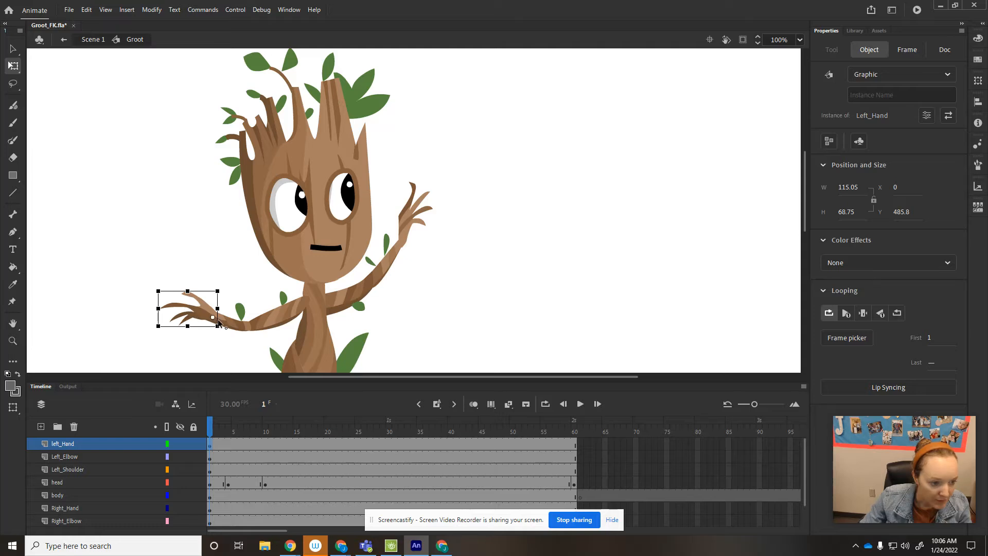
pyautogui.click(244, 326)
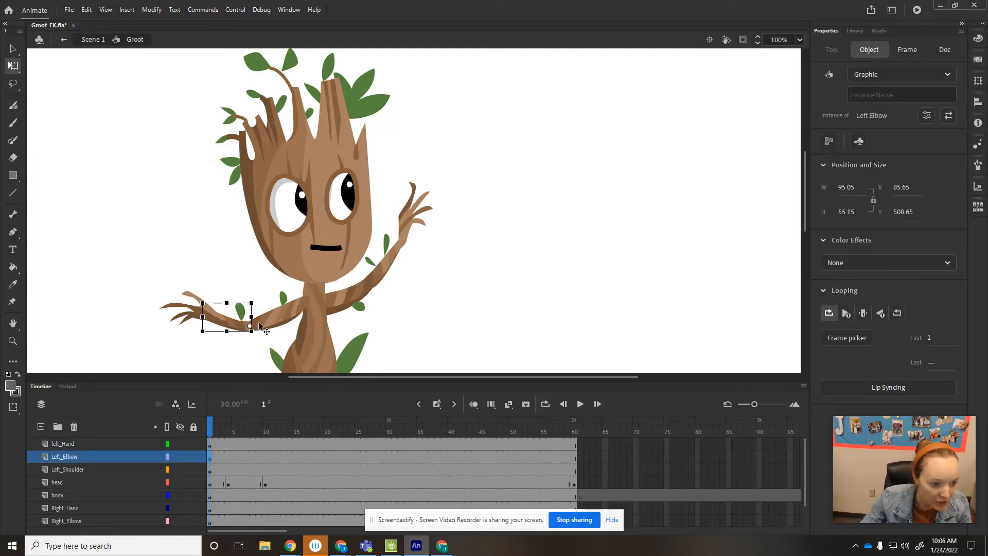
pyautogui.click(286, 319)
pyautogui.moveTo(271, 319); pyautogui.dragTo(306, 303)
# - Move the body's transformation point to the bottom centre between the feet and deselect the body
pyautogui.scroll(-5, 459, 299)
pyautogui.click(318, 189)
pyautogui.scroll(3, 318, 306)
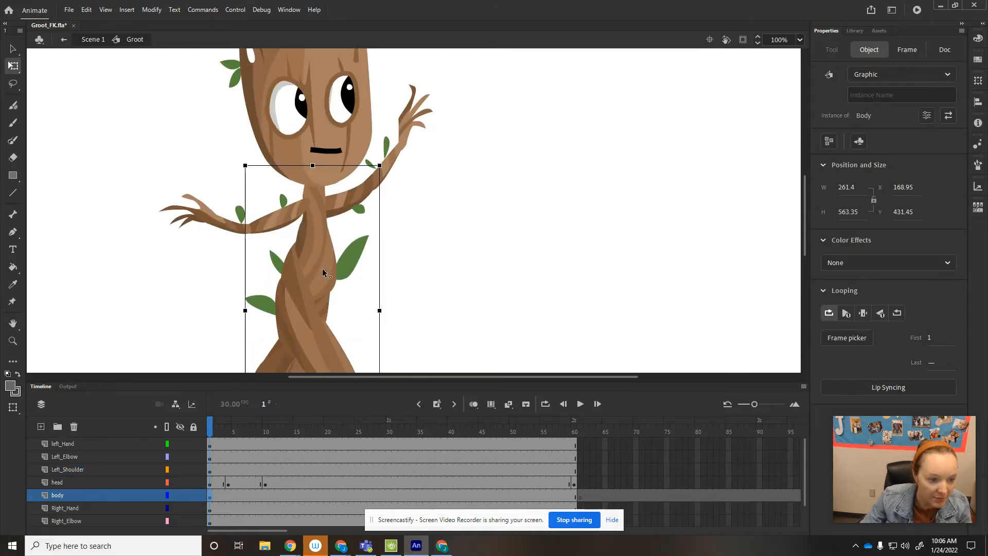
pyautogui.hotkey('ctrl', '-')
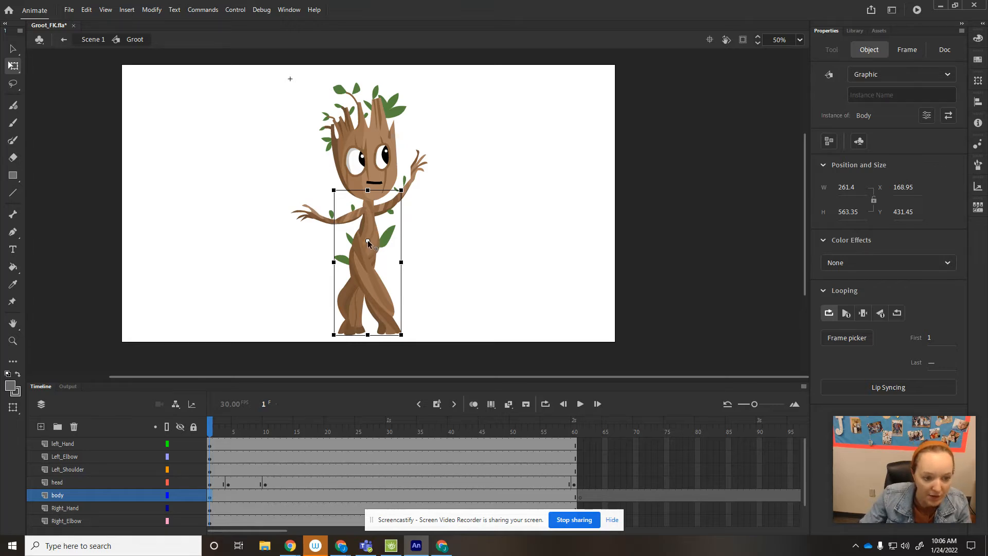
pyautogui.moveTo(368, 241); pyautogui.dragTo(368, 336)
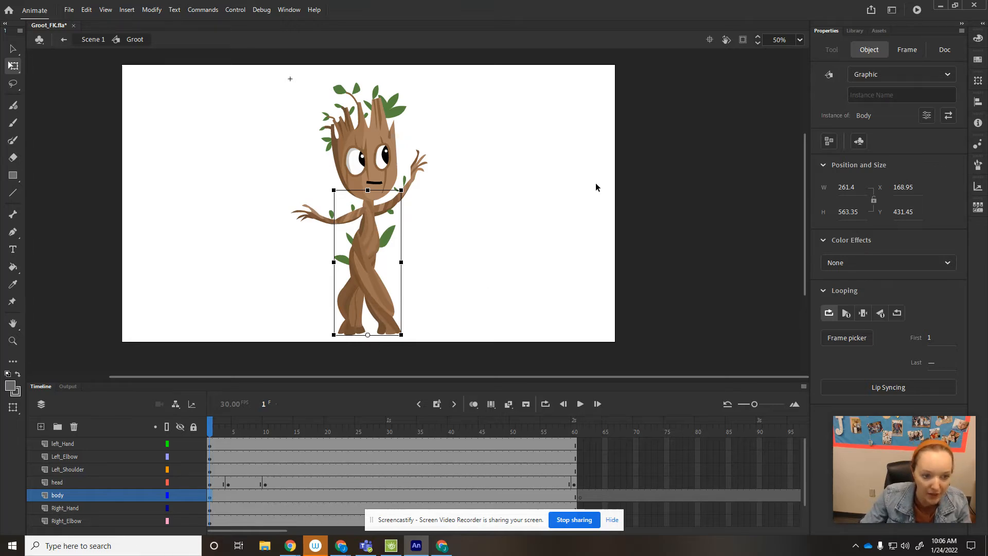
pyautogui.click(512, 177)
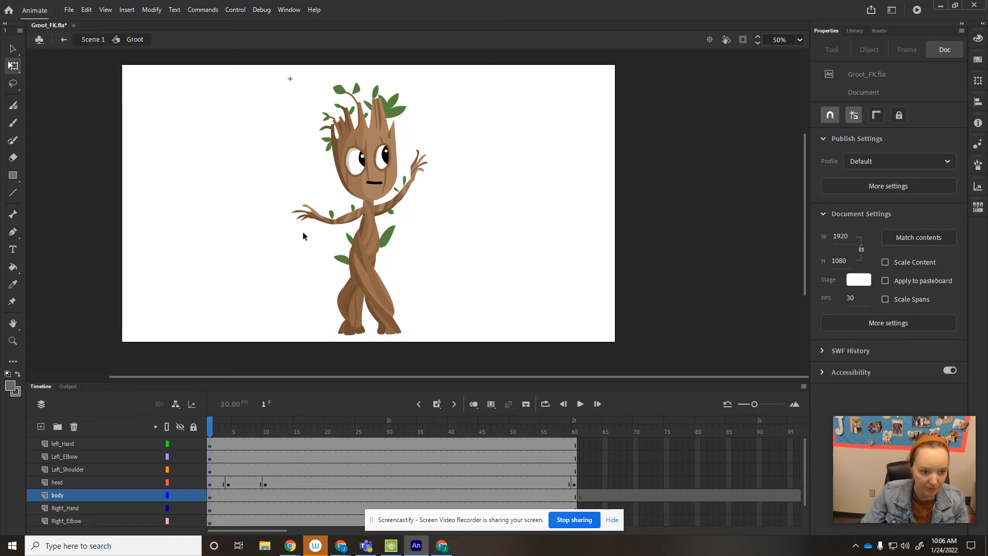
# - Try rotating the left hand about its wrist and select the left shoulder to check its pivot
pyautogui.click(311, 217)
pyautogui.moveTo(289, 200)
pyautogui.mouseDown()
pyautogui.moveTo(299, 176)
pyautogui.moveTo(290, 185)
pyautogui.moveTo(298, 202)
pyautogui.moveTo(322, 181)
pyautogui.moveTo(314, 175)
pyautogui.moveTo(323, 241)
pyautogui.moveTo(307, 157)
pyautogui.moveTo(302, 199)
pyautogui.mouseUp()
pyautogui.click(351, 220)
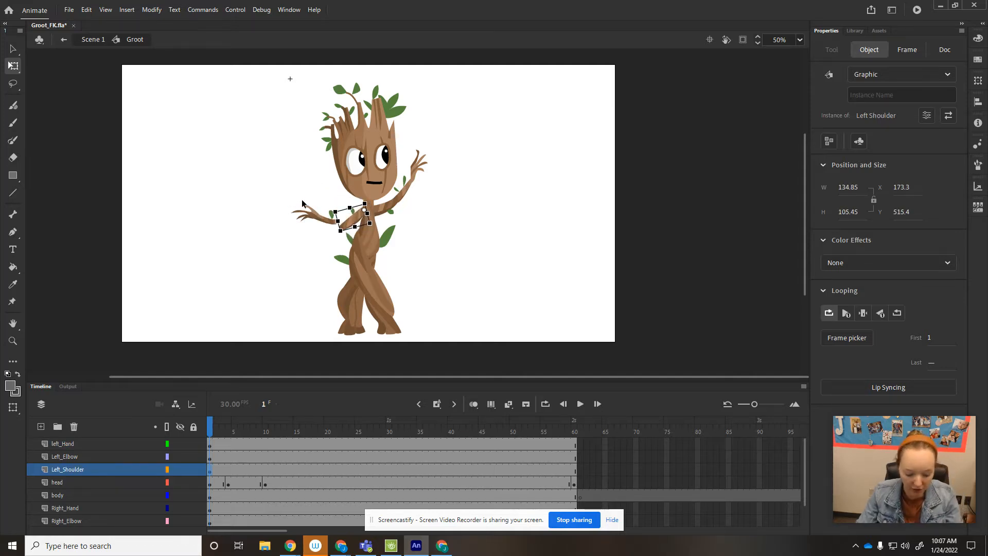
pyautogui.click(533, 224)
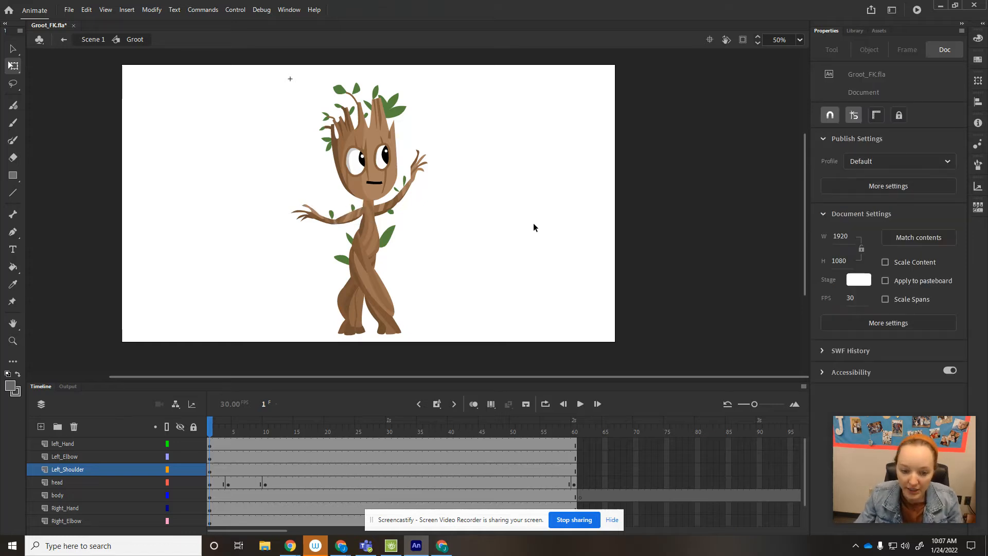
# - Show layer parenting, chain left_Hand to Left_Elbow to Left_Shoulder, and parent Left_Shoulder and head to body
pyautogui.click(175, 404)
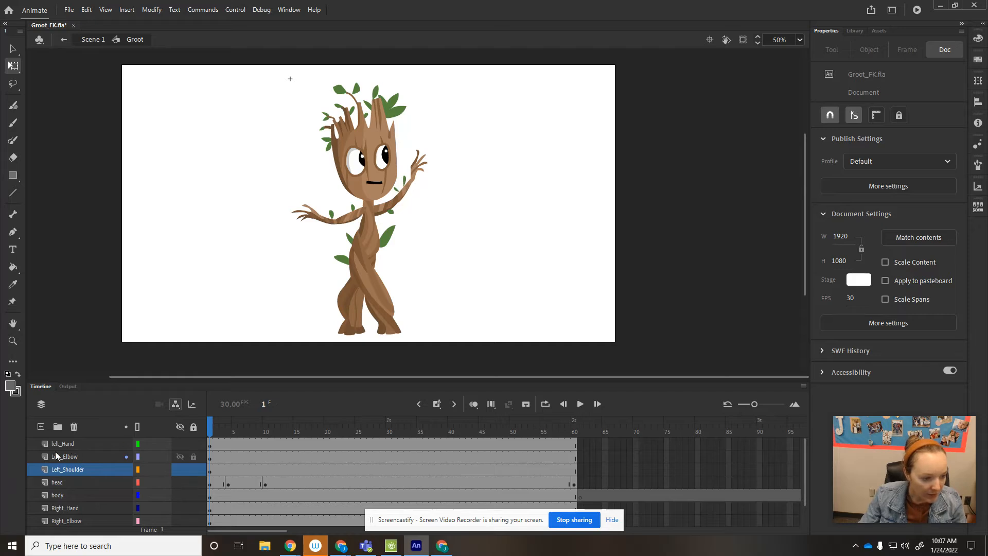
pyautogui.moveTo(139, 446); pyautogui.dragTo(135, 482)
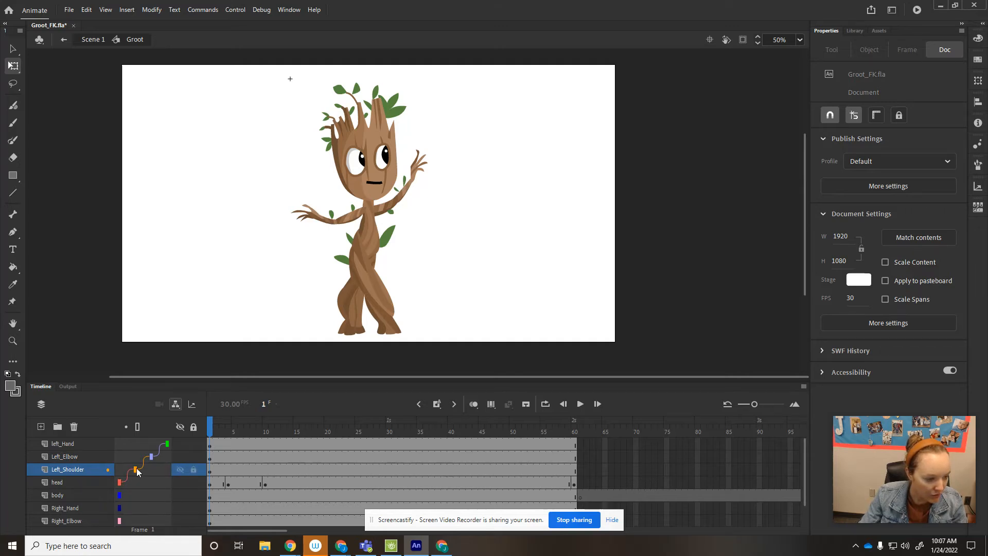
pyautogui.moveTo(135, 469); pyautogui.dragTo(119, 495)
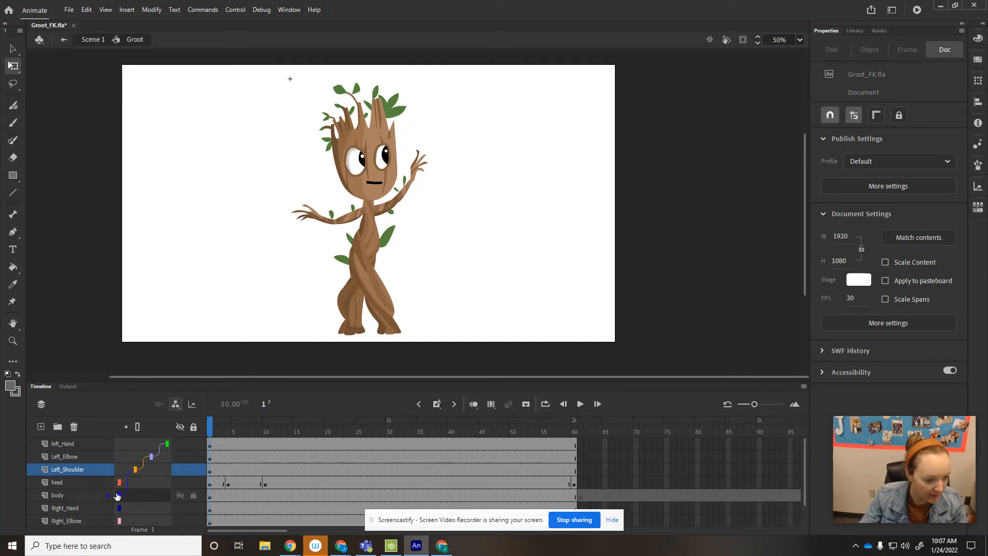
pyautogui.scroll(-2, 119, 492)
pyautogui.moveTo(119, 460); pyautogui.dragTo(120, 470)
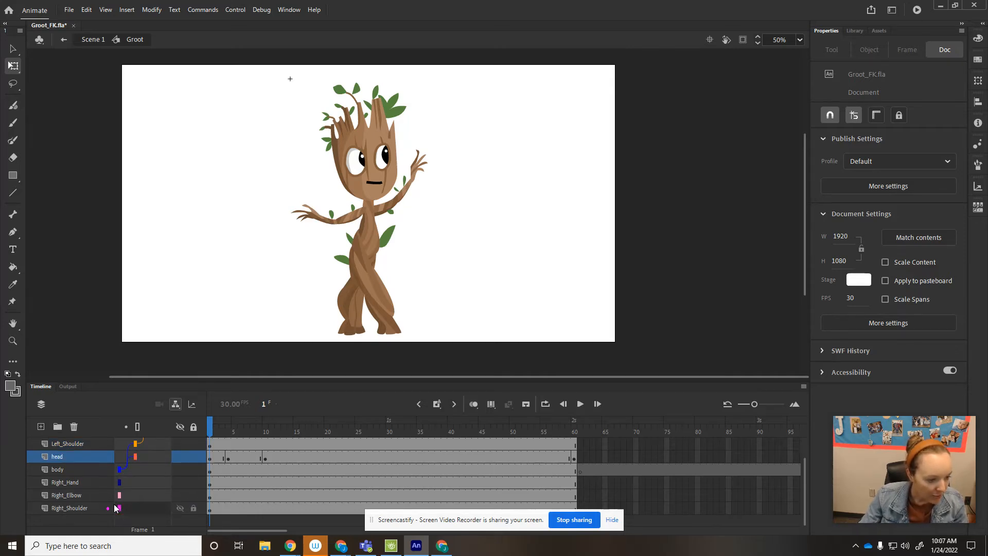
# - Parent Right_Hand to Right_Elbow, Right_Elbow to Right_Shoulder, and Right_Shoulder to body, and check the parenting of all layers
pyautogui.moveTo(120, 483); pyautogui.dragTo(120, 508)
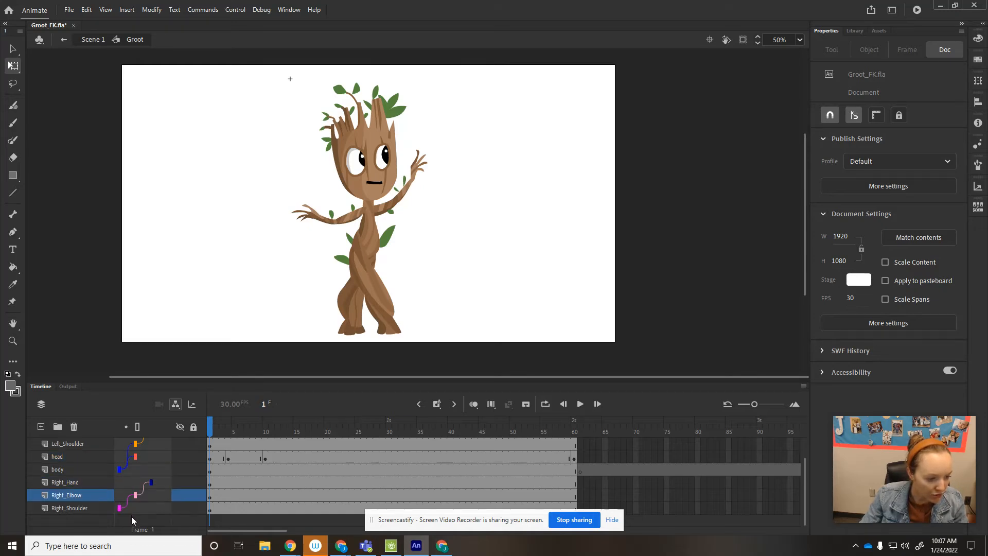
pyautogui.moveTo(117, 474); pyautogui.dragTo(120, 470)
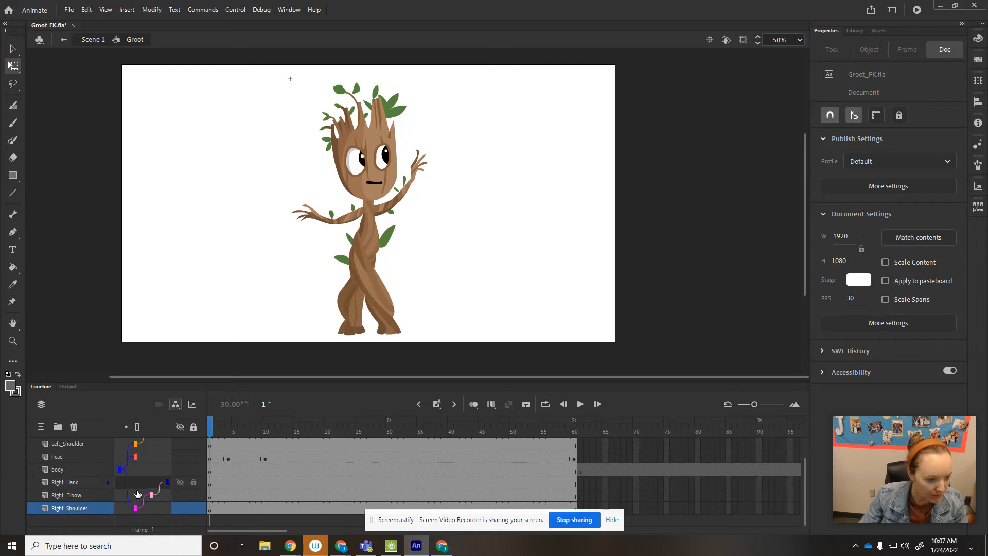
pyautogui.scroll(1, 161, 488)
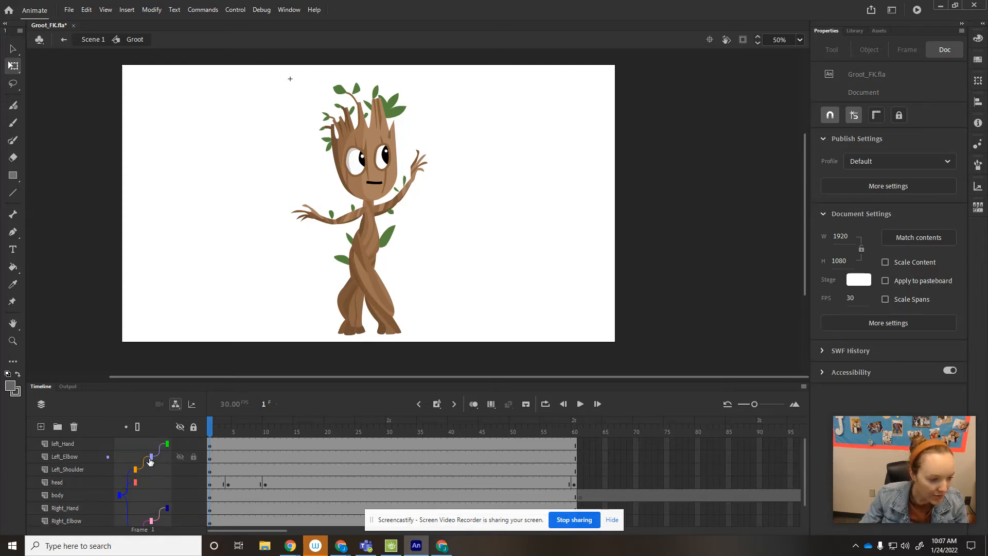
pyautogui.scroll(-1, 156, 506)
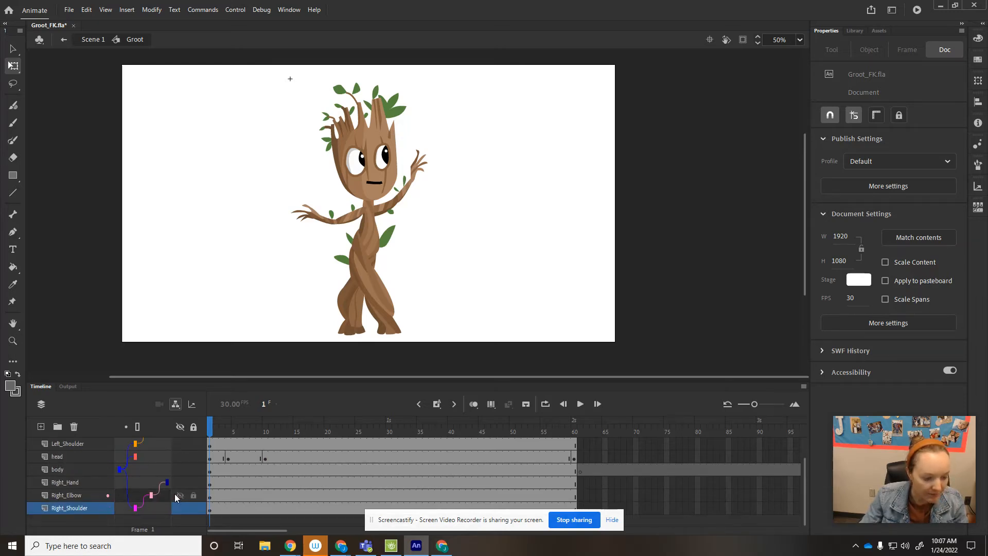
# - Test the right arm's parenting by rotating the right hand, right elbow and right shoulder about their pivots
pyautogui.click(417, 170)
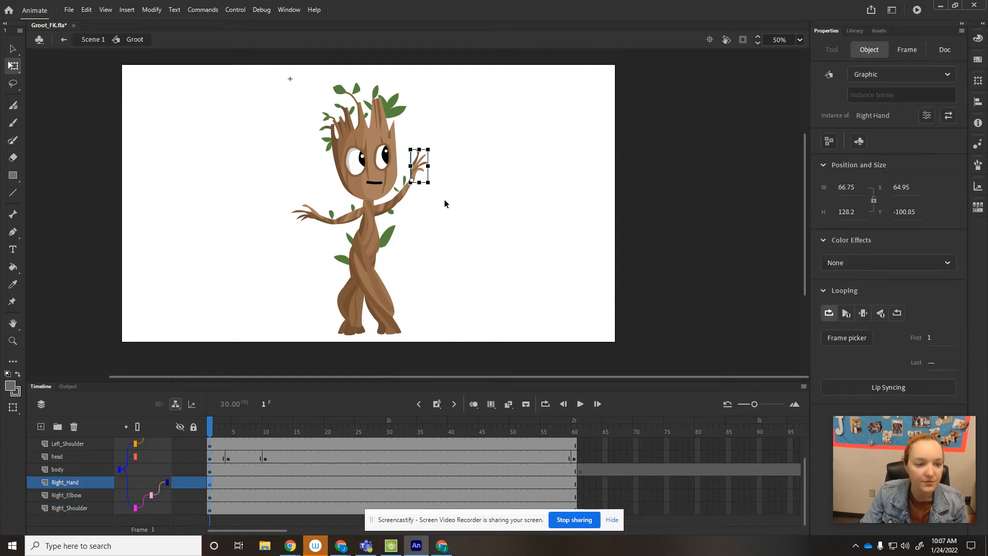
pyautogui.moveTo(438, 147)
pyautogui.mouseDown()
pyautogui.moveTo(454, 161)
pyautogui.moveTo(442, 145)
pyautogui.mouseUp()
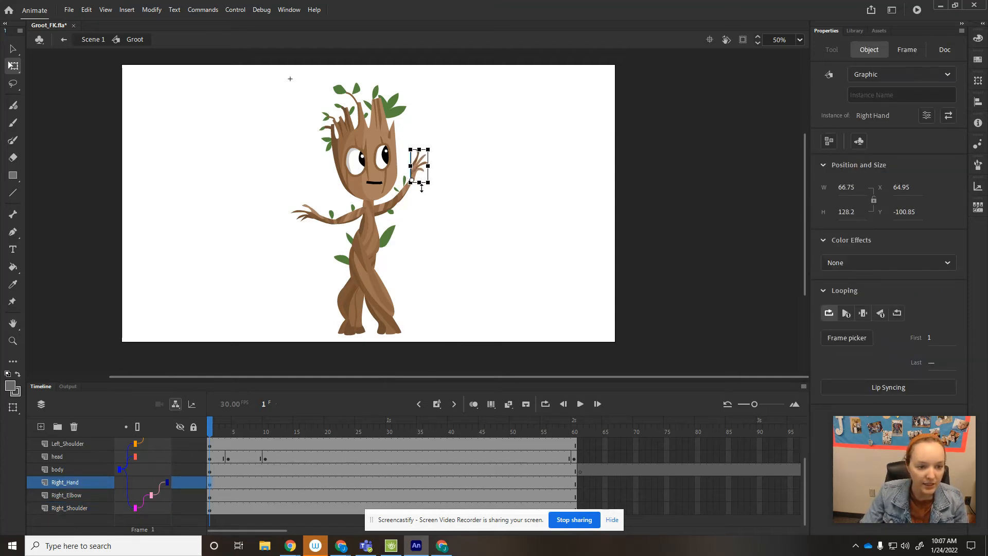
pyautogui.click(407, 191)
pyautogui.moveTo(422, 179); pyautogui.dragTo(414, 197)
pyautogui.click(371, 216)
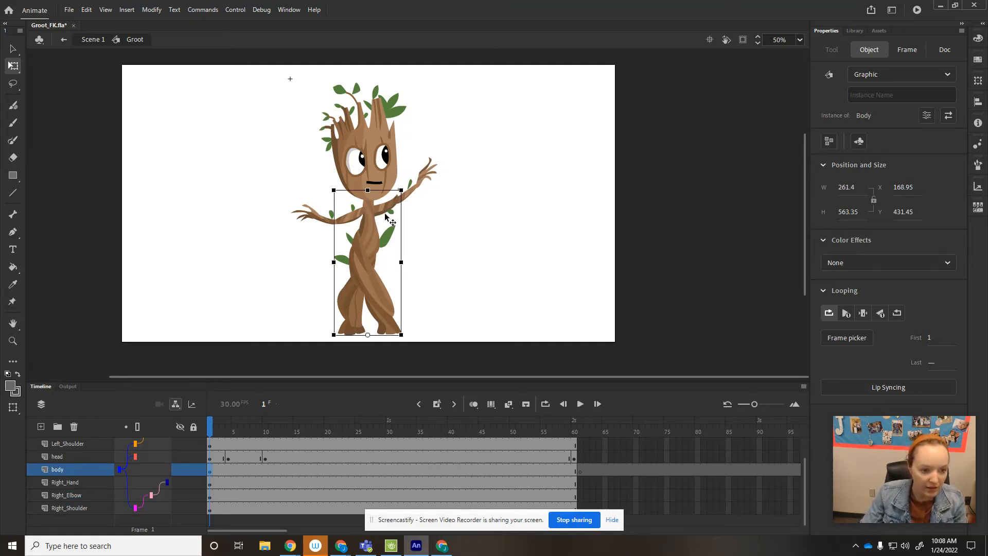
pyautogui.click(389, 211)
pyautogui.moveTo(404, 196); pyautogui.dragTo(425, 173)
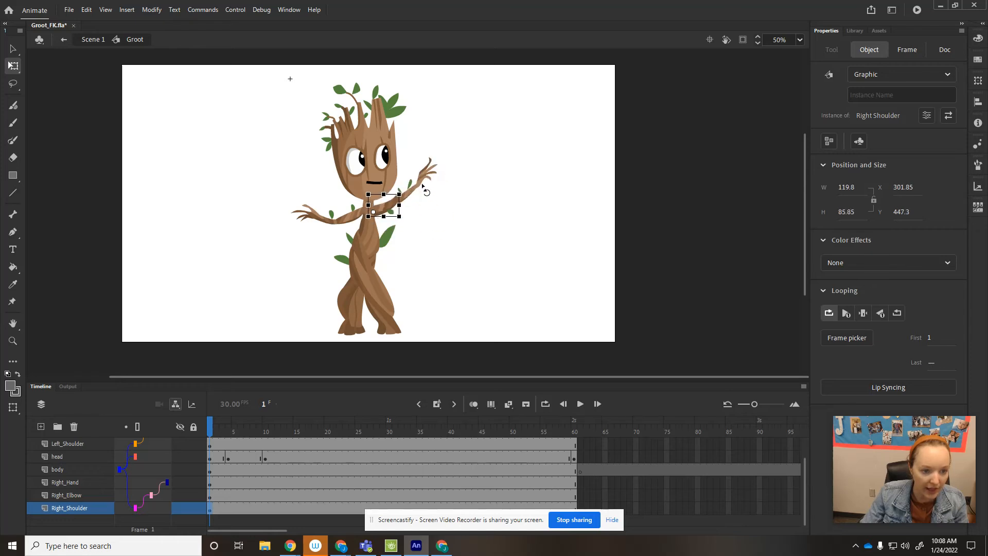
# - Move the right elbow slightly up so that it lines up with the end of the right shoulder
pyautogui.click(421, 212)
pyautogui.hotkey('ctrl', '=')
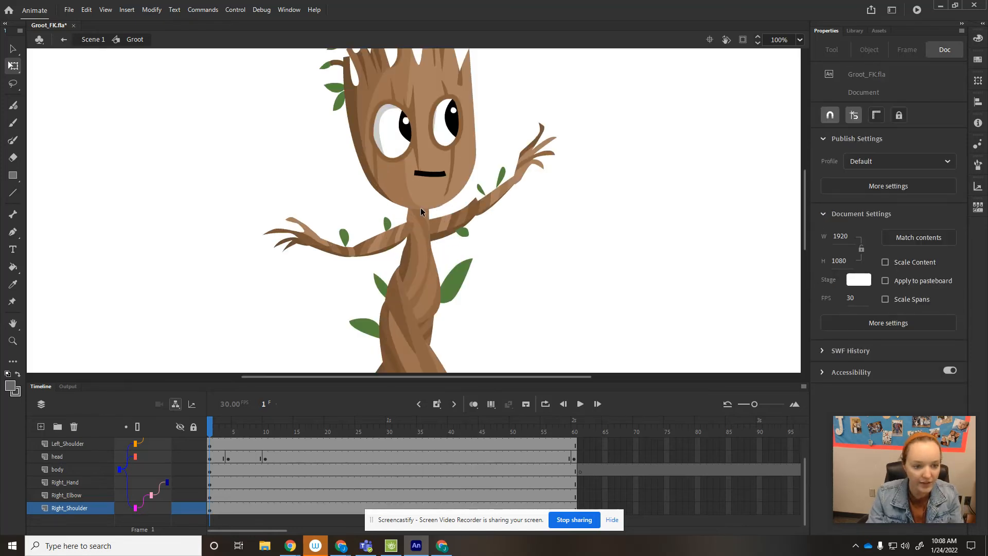
pyautogui.hotkey('ctrl', '=')
pyautogui.click(549, 203)
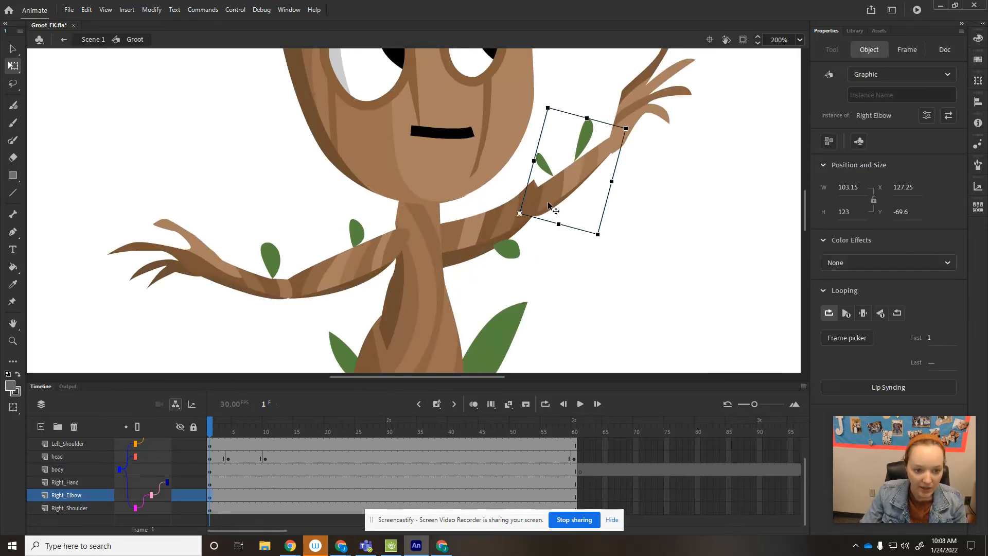
pyautogui.moveTo(548, 204); pyautogui.dragTo(560, 185)
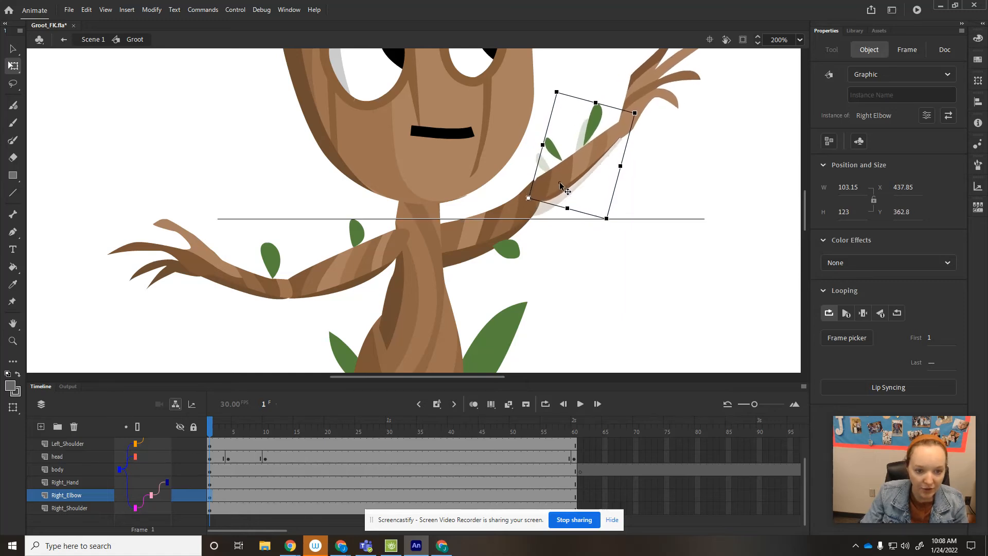
pyautogui.click(652, 223)
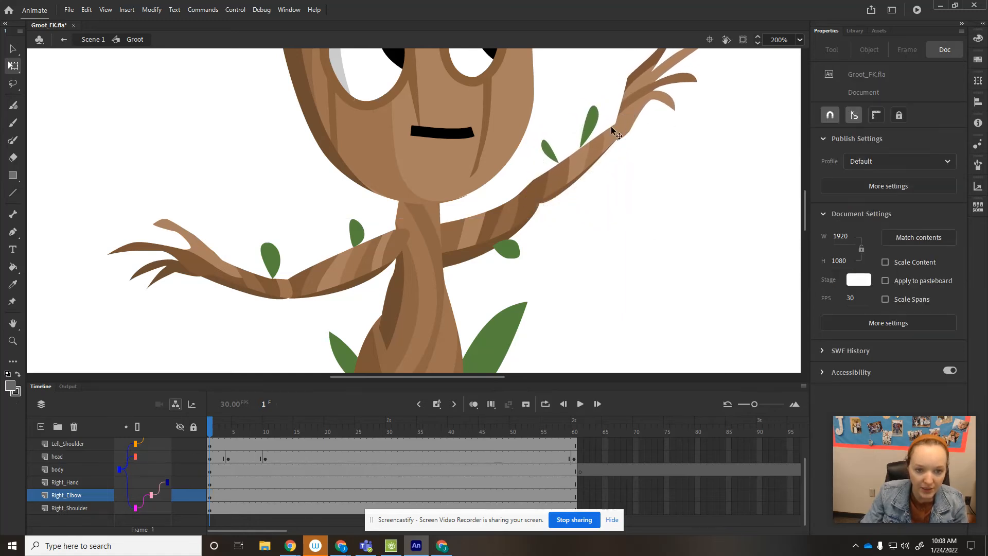
# - Swing the right elbow downward, realign it with the shoulder's end, and swing it back up
pyautogui.click(613, 129)
pyautogui.moveTo(640, 115); pyautogui.dragTo(658, 232)
pyautogui.moveTo(542, 206); pyautogui.dragTo(544, 192)
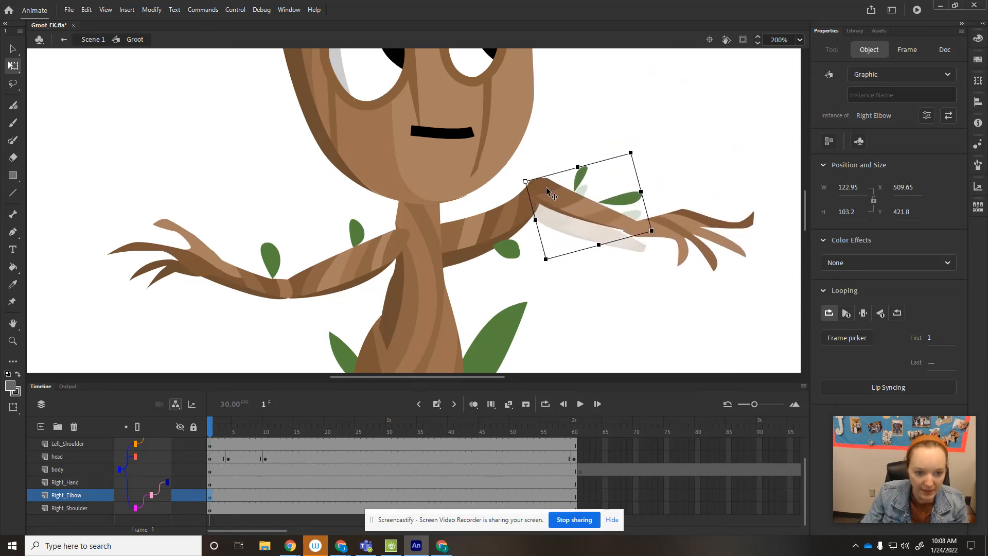
pyautogui.moveTo(664, 236); pyautogui.dragTo(638, 92)
pyautogui.click(593, 218)
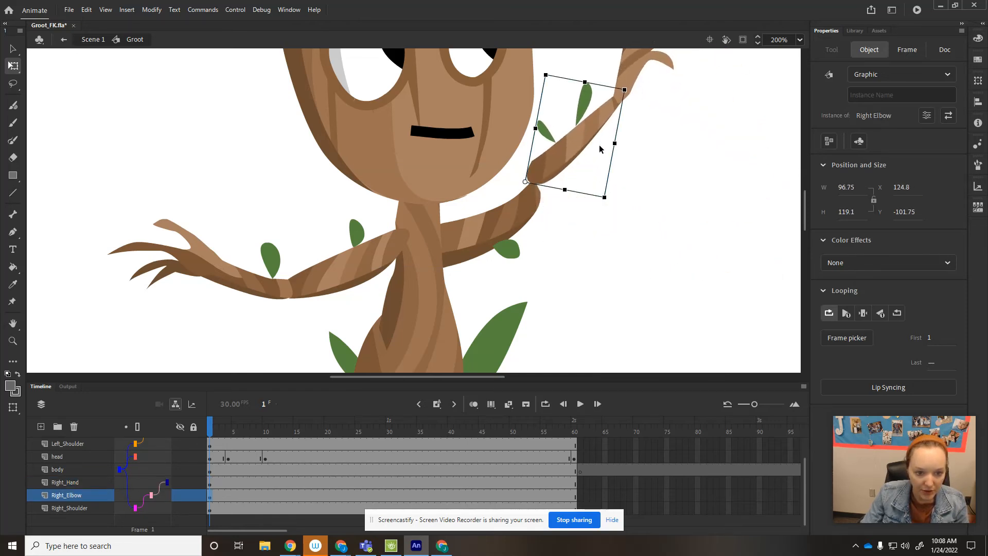
# - Reposition the right elbow so that its lower end overlaps the end of the right shoulder
pyautogui.moveTo(566, 153); pyautogui.dragTo(574, 164)
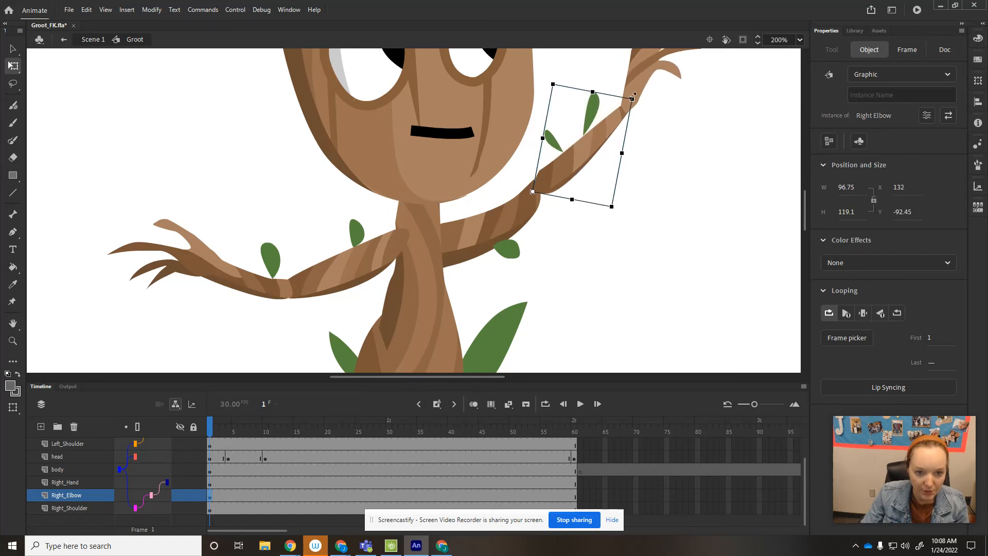
pyautogui.moveTo(640, 102); pyautogui.dragTo(660, 96)
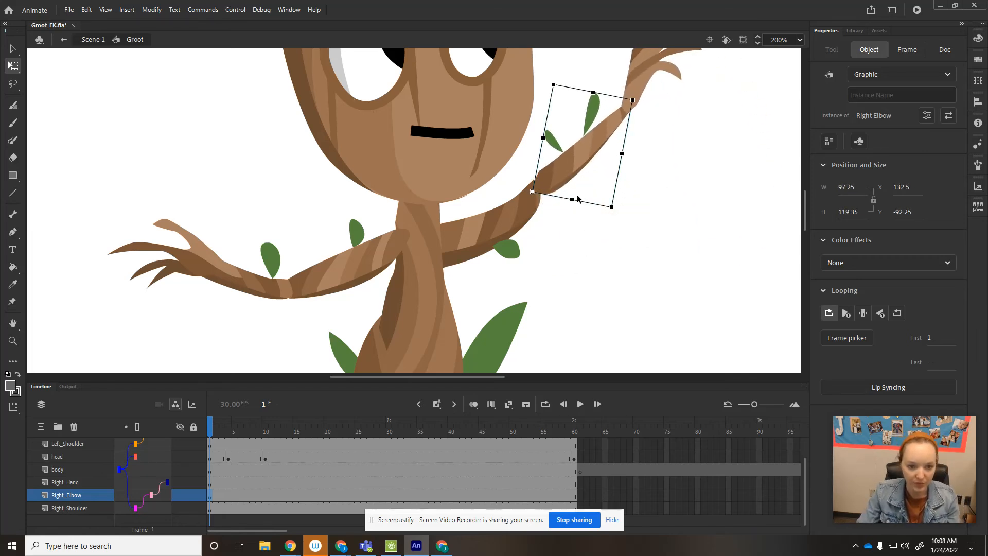
pyautogui.moveTo(577, 165); pyautogui.dragTo(573, 173)
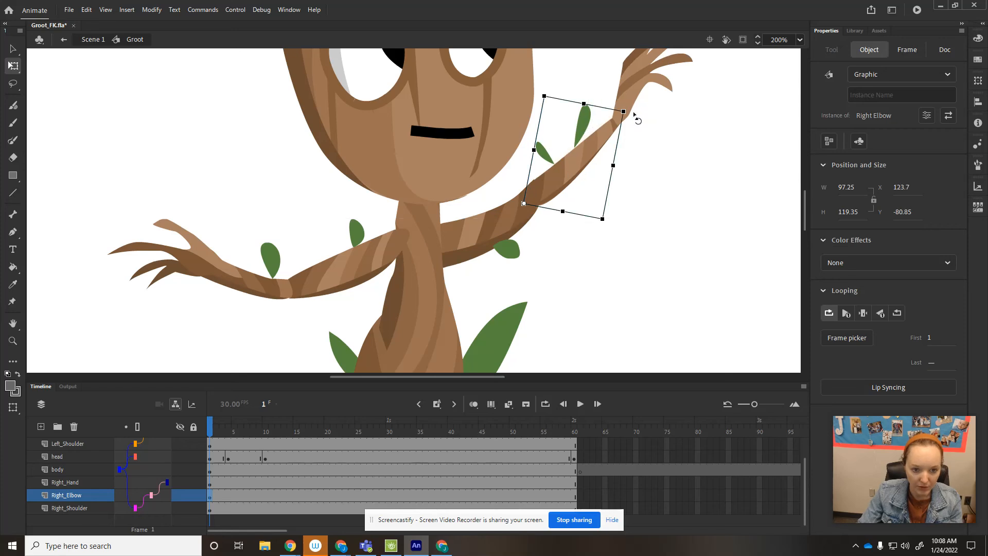
# - Rotate the right elbow down and back up, realigning it with the shoulder in each pose, and deselect it
pyautogui.moveTo(637, 118); pyautogui.dragTo(669, 250)
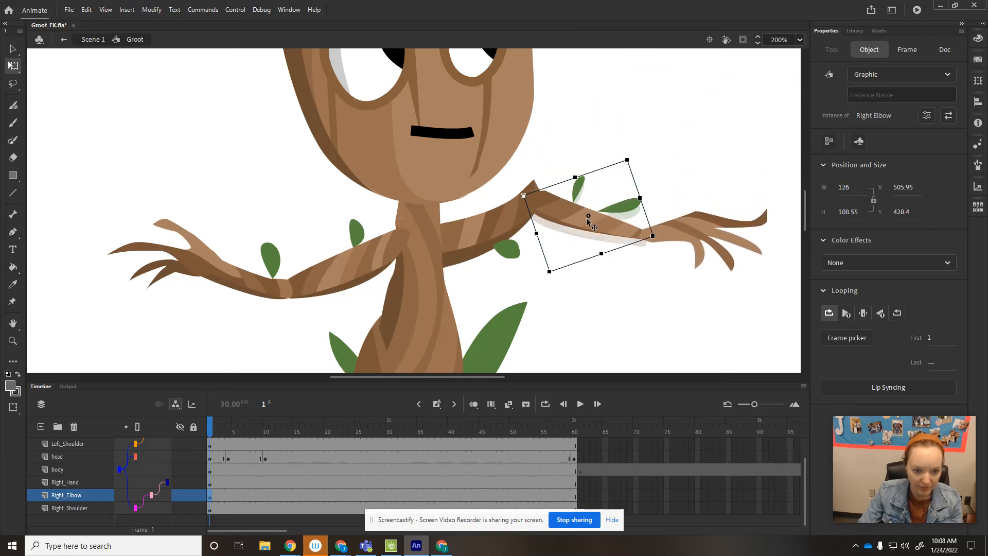
pyautogui.moveTo(587, 221); pyautogui.dragTo(582, 218)
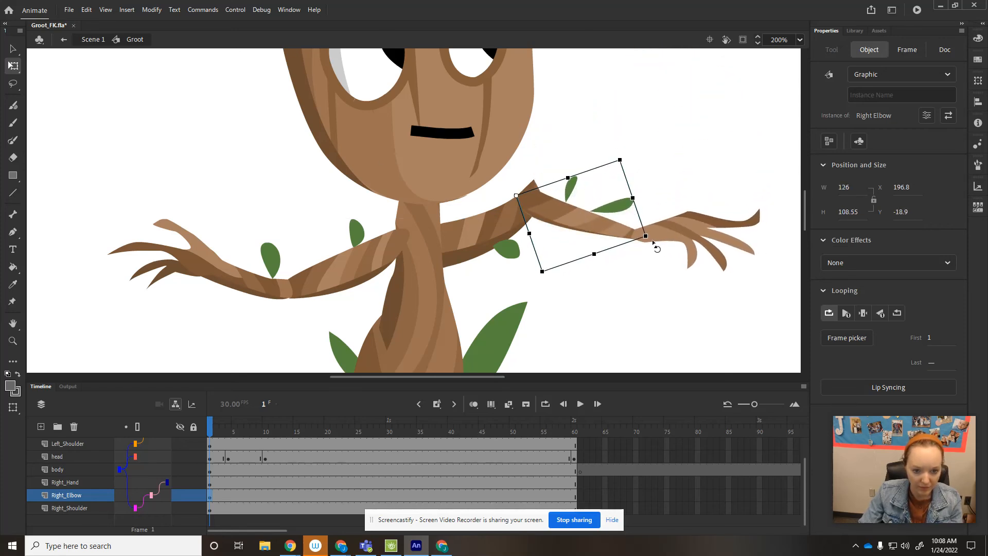
pyautogui.moveTo(654, 242); pyautogui.dragTo(644, 129)
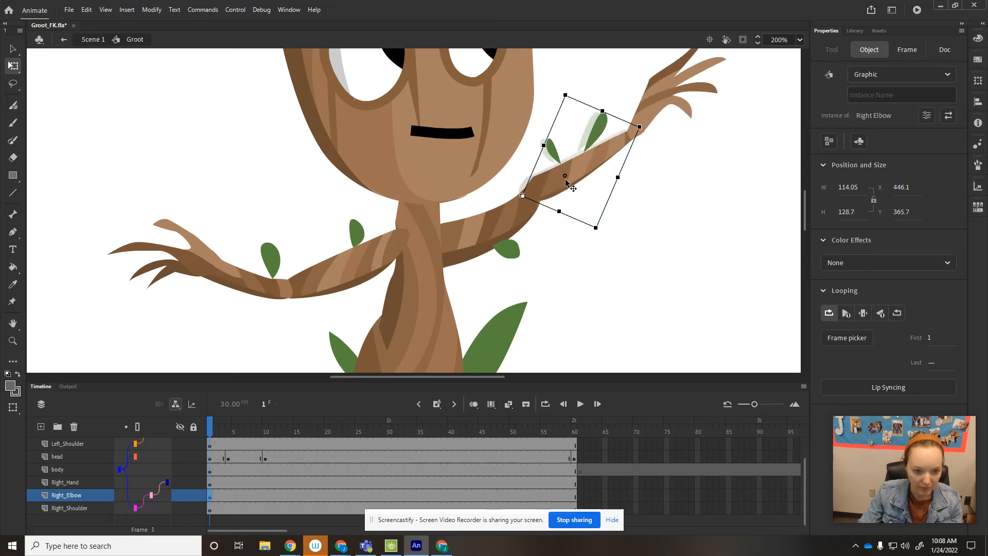
pyautogui.moveTo(565, 178); pyautogui.dragTo(553, 186)
pyautogui.click(675, 258)
pyautogui.click(582, 276)
# - Check the pivots of the left hand, left elbow and left shoulder and deselect them
pyautogui.click(211, 265)
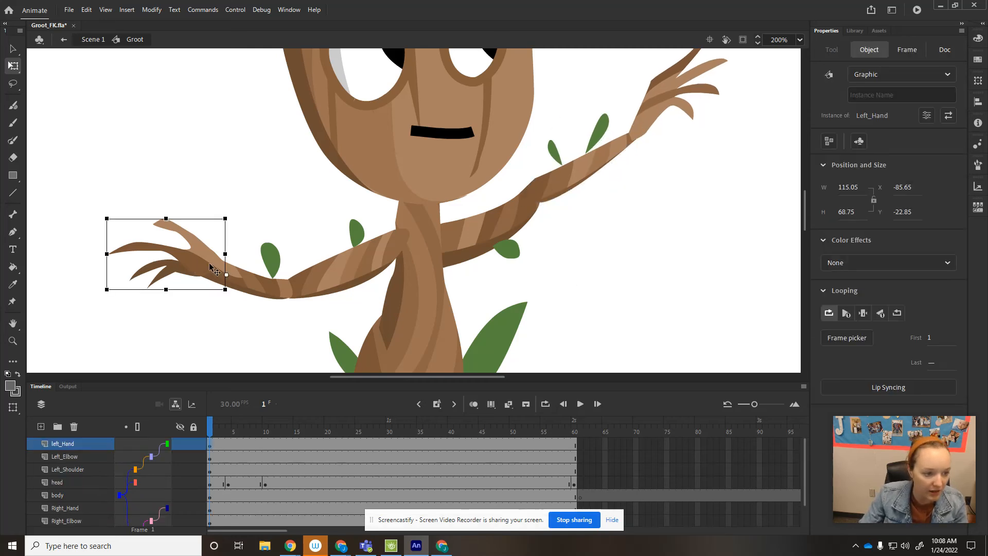
pyautogui.click(261, 294)
pyautogui.click(364, 280)
pyautogui.click(695, 302)
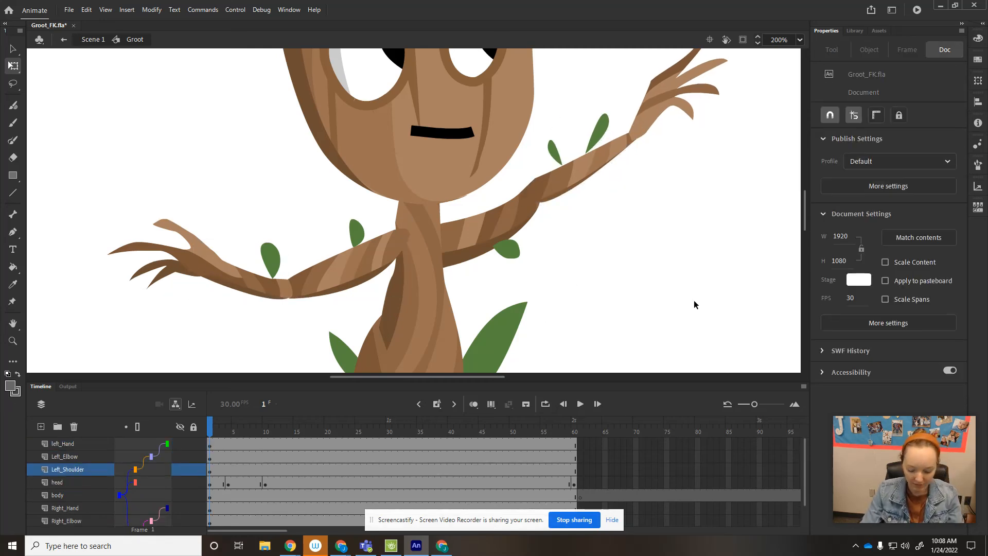
# - Try rotating the head about its pivot at the neck
pyautogui.hotkey('ctrl', '-')
pyautogui.scroll(-3, 695, 301)
pyautogui.scroll(3, 695, 300)
pyautogui.scroll(2, 624, 276)
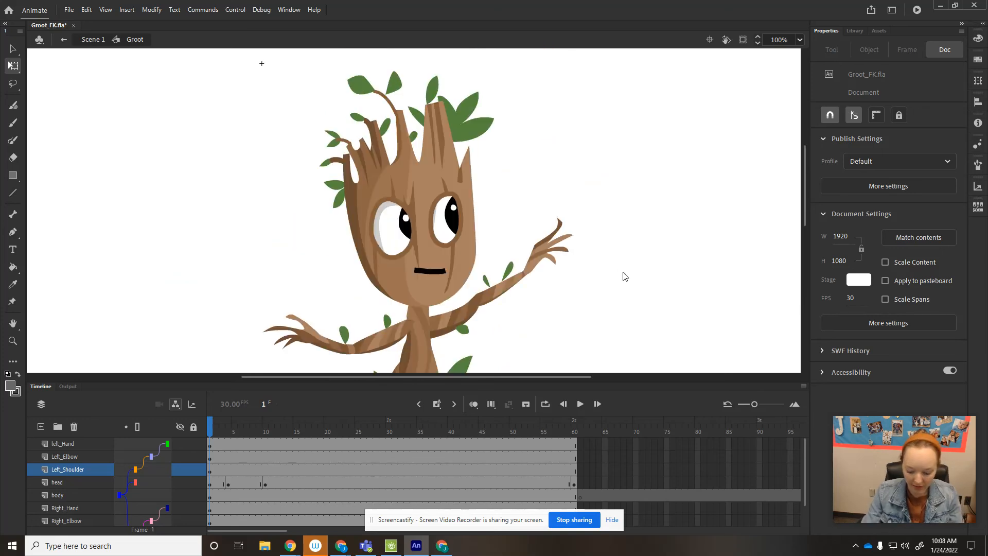
pyautogui.hotkey('ctrl', '-')
pyautogui.scroll(-2, 547, 273)
pyautogui.click(433, 162)
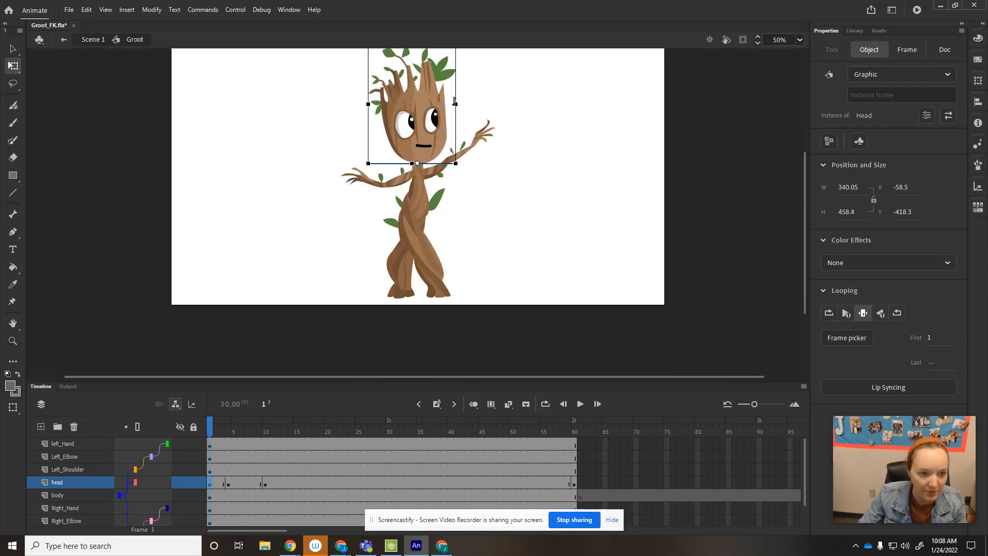
pyautogui.scroll(2, 462, 107)
pyautogui.moveTo(462, 149)
pyautogui.mouseDown()
pyautogui.moveTo(470, 138)
pyautogui.moveTo(458, 134)
pyautogui.mouseUp()
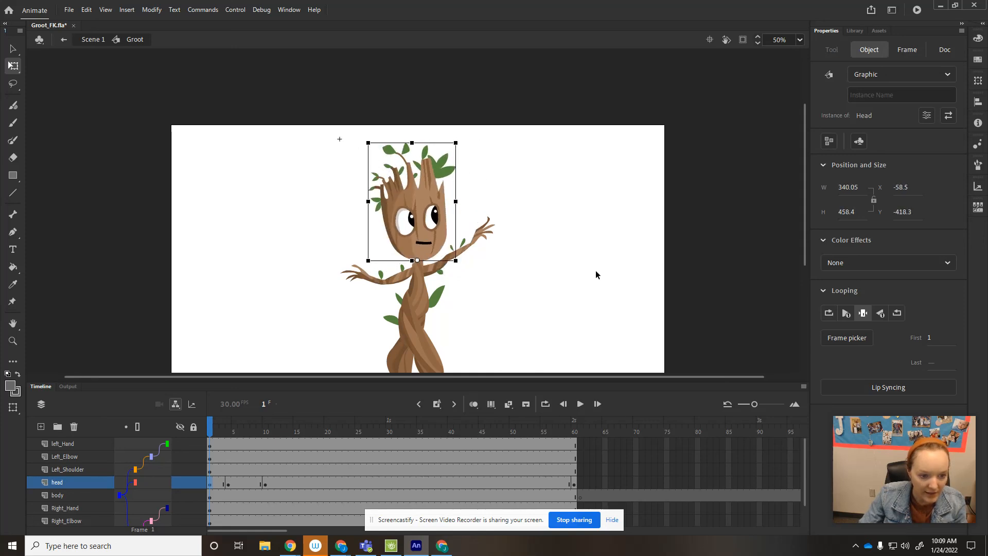
# - Try rotating the body about its pivot between the feet to test the whole linked character, and deselect it
pyautogui.scroll(-5, 593, 267)
pyautogui.scroll(3, 577, 255)
pyautogui.click(418, 234)
pyautogui.scroll(2, 475, 238)
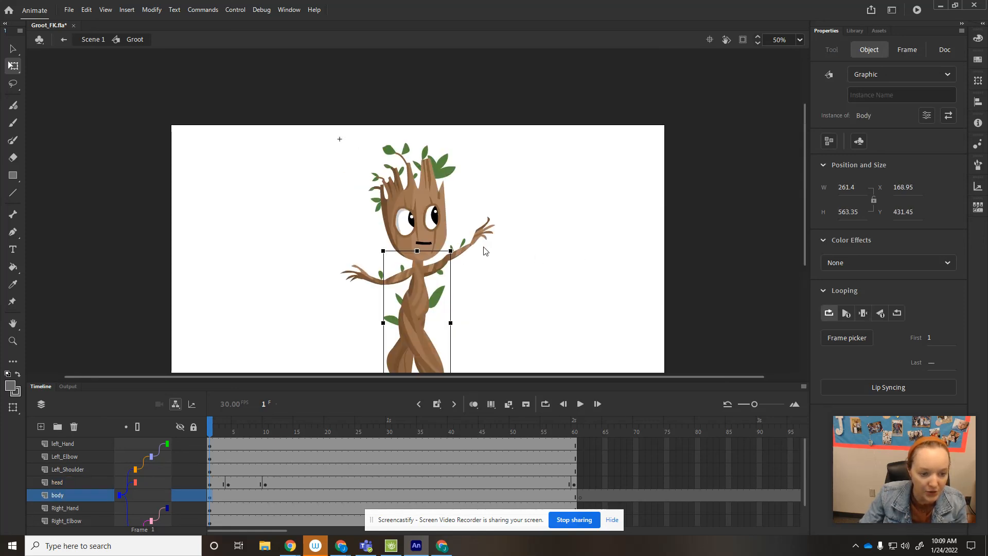
pyautogui.scroll(-2, 486, 251)
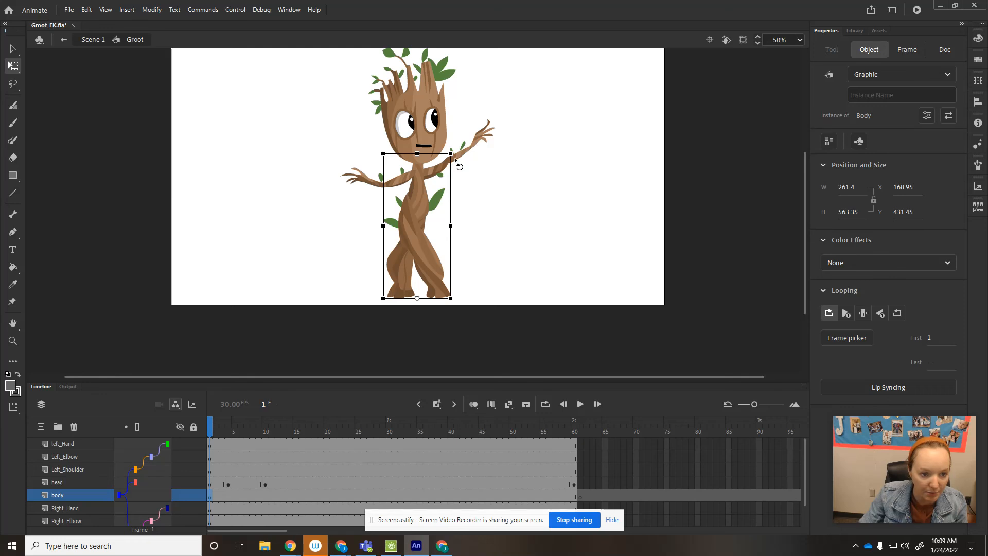
pyautogui.moveTo(455, 161); pyautogui.dragTo(443, 215)
pyautogui.click(497, 221)
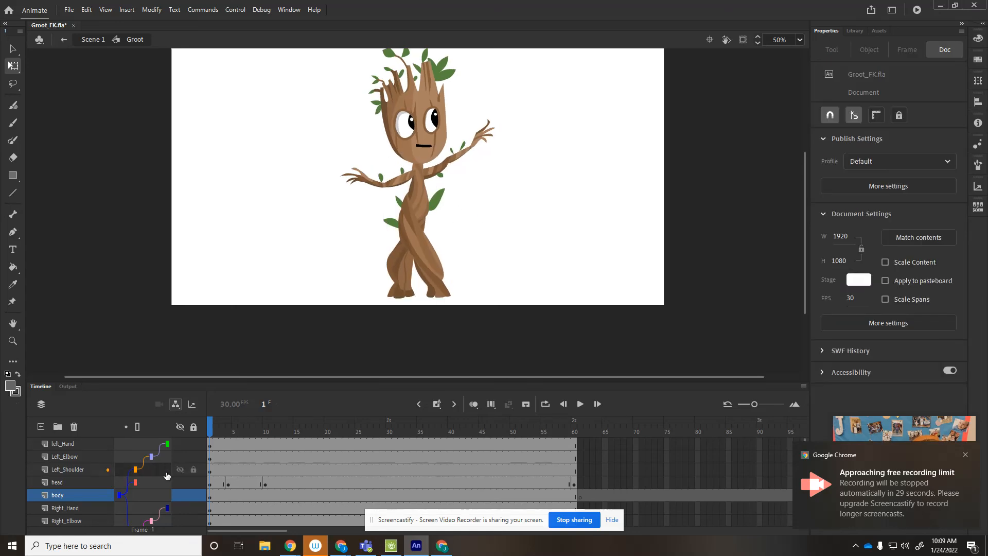